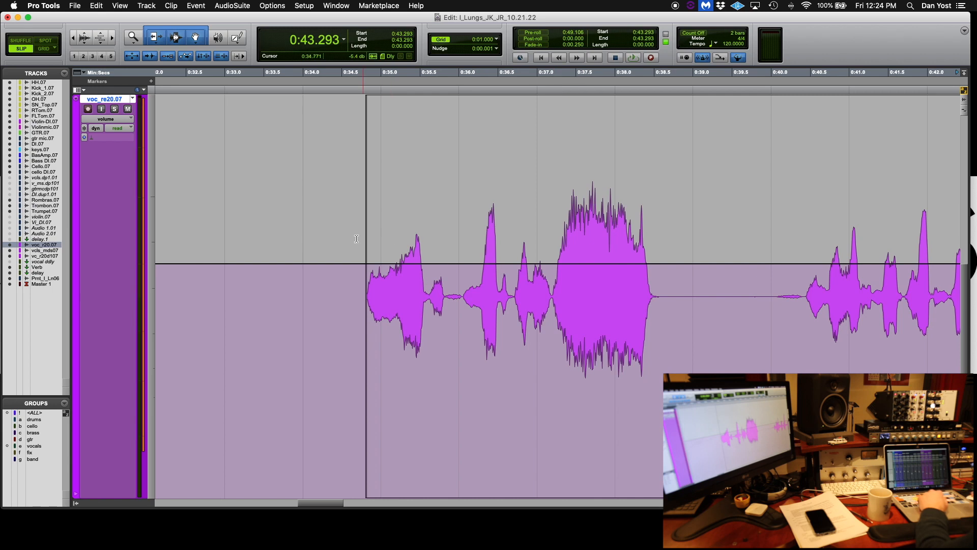
Select the loud vocal word near 0:37 on the vocal track and pull its volume automation down about 9 dB
key(space)
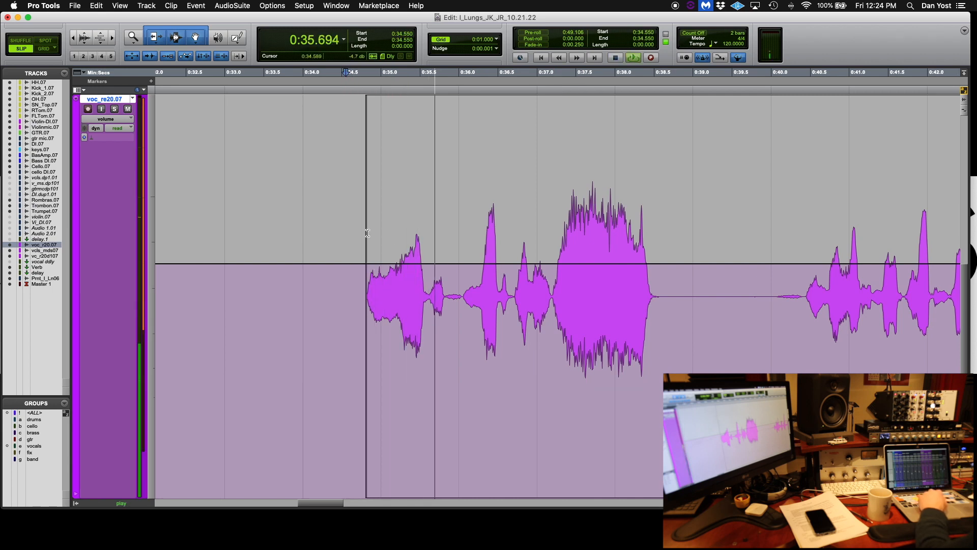
scroll(370, 233, right, 4)
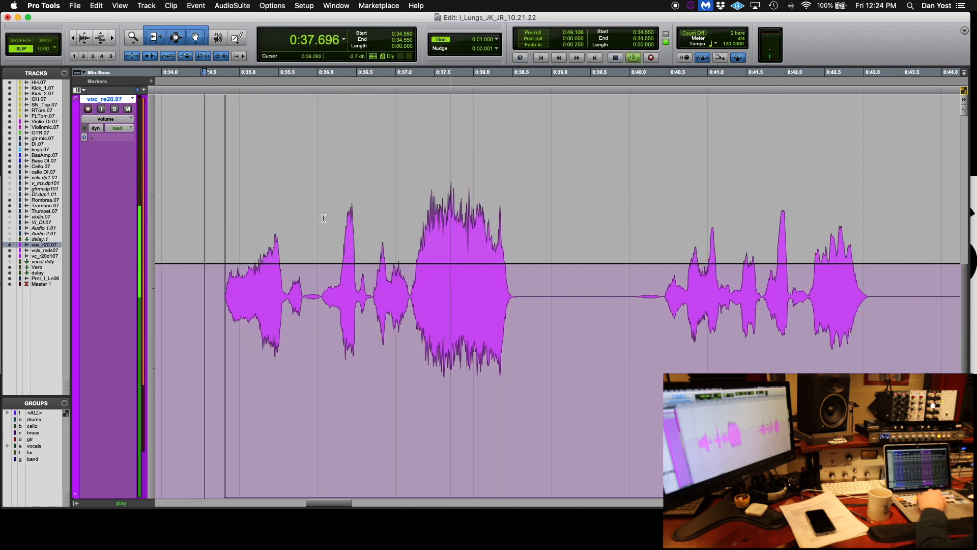
scroll(323, 219, left, 4)
key(space)
drag(571, 256, 683, 257)
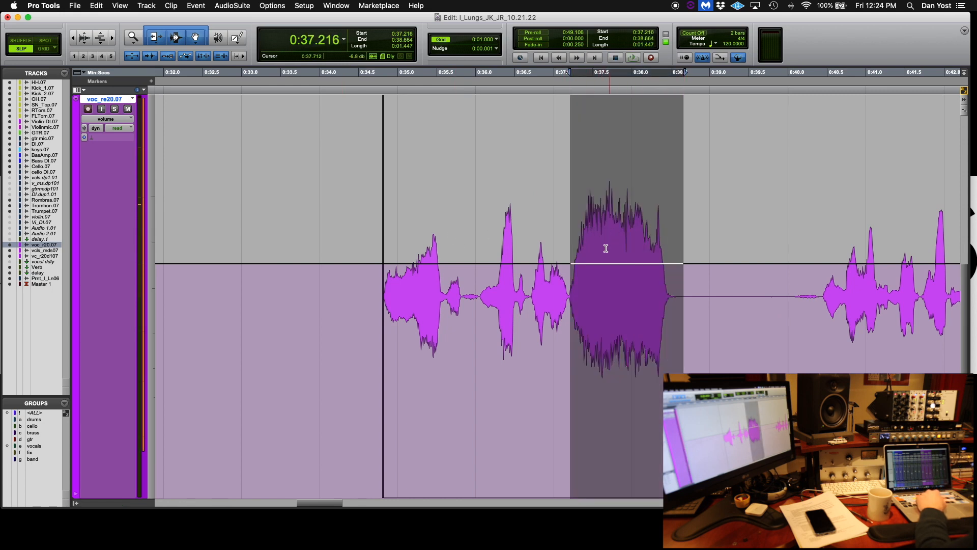
click(488, 234)
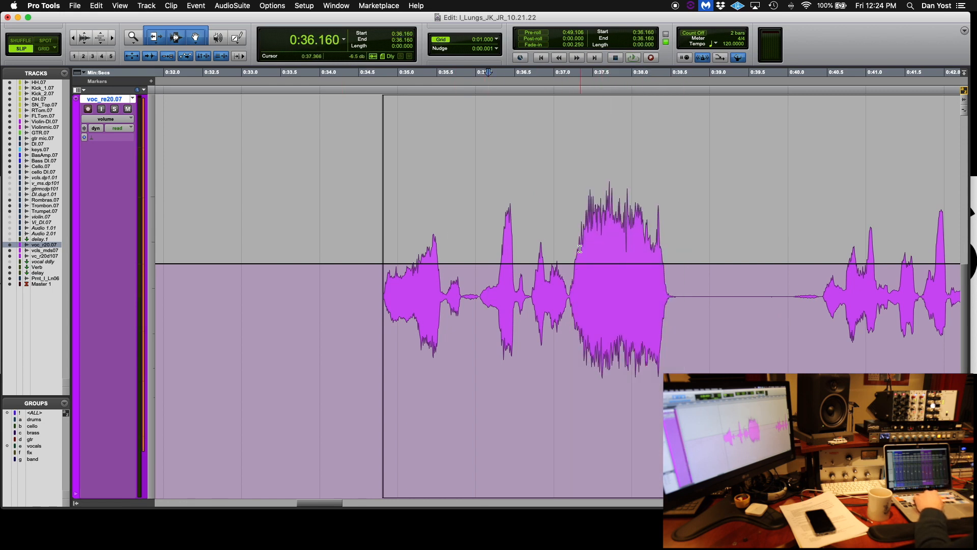
drag(568, 247, 685, 251)
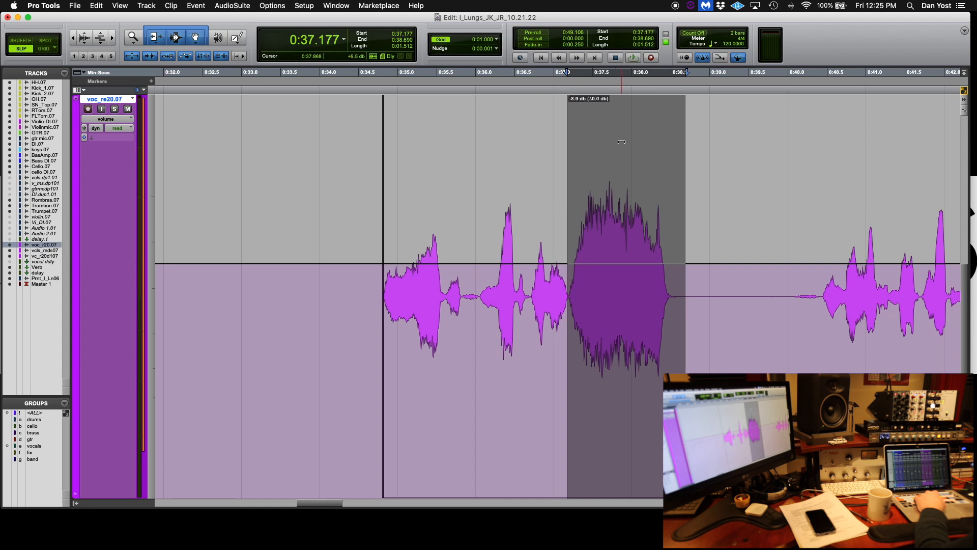
drag(620, 144, 621, 167)
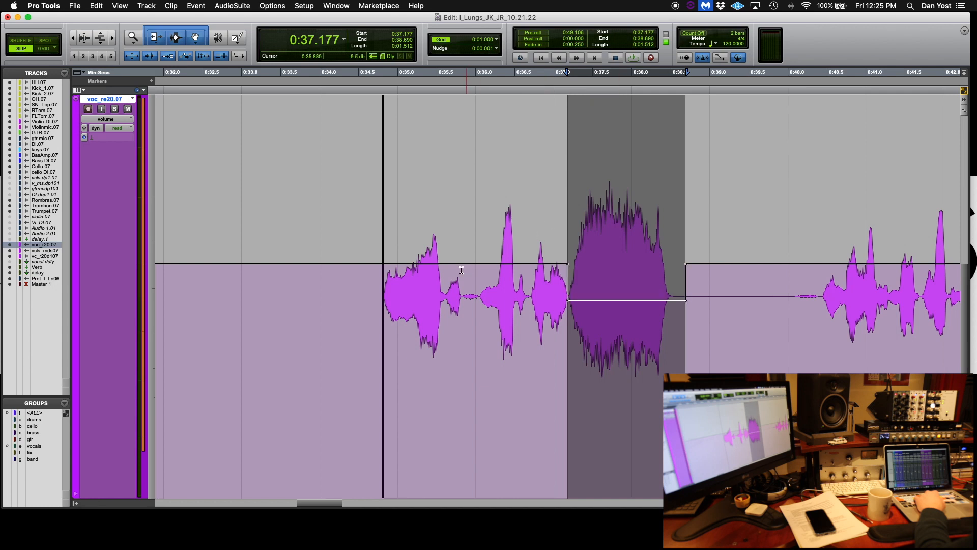
Audition the phrase from its start, then delete the volume automation across the edited word
click(382, 270)
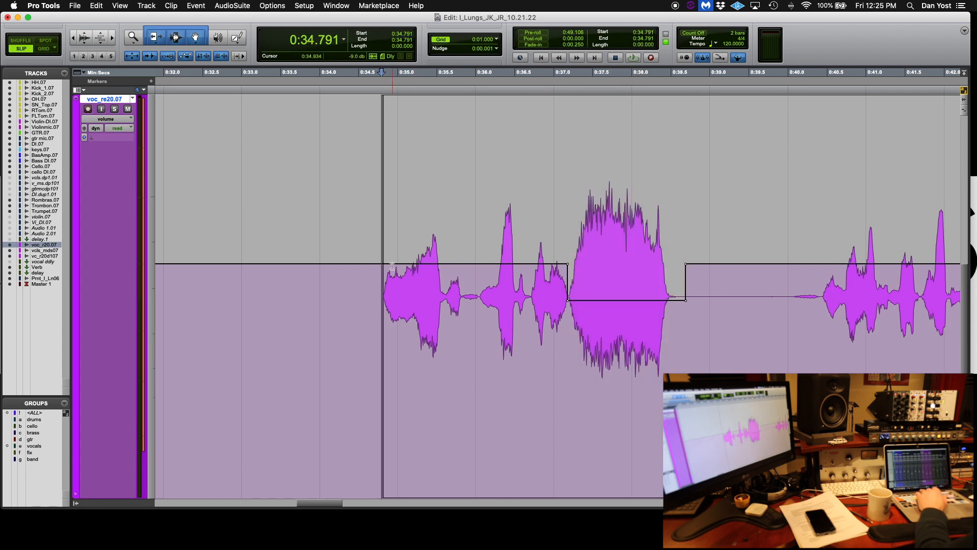
key(space)
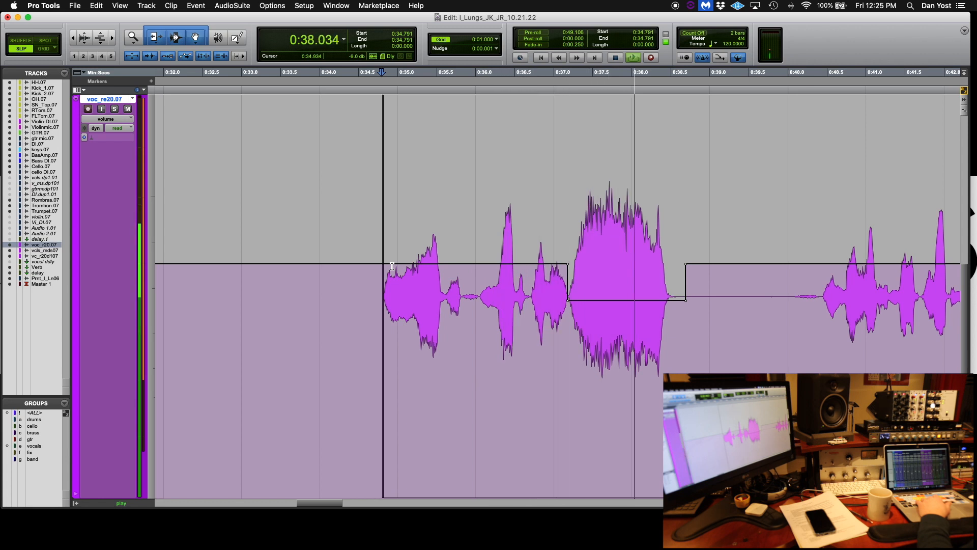
key(space)
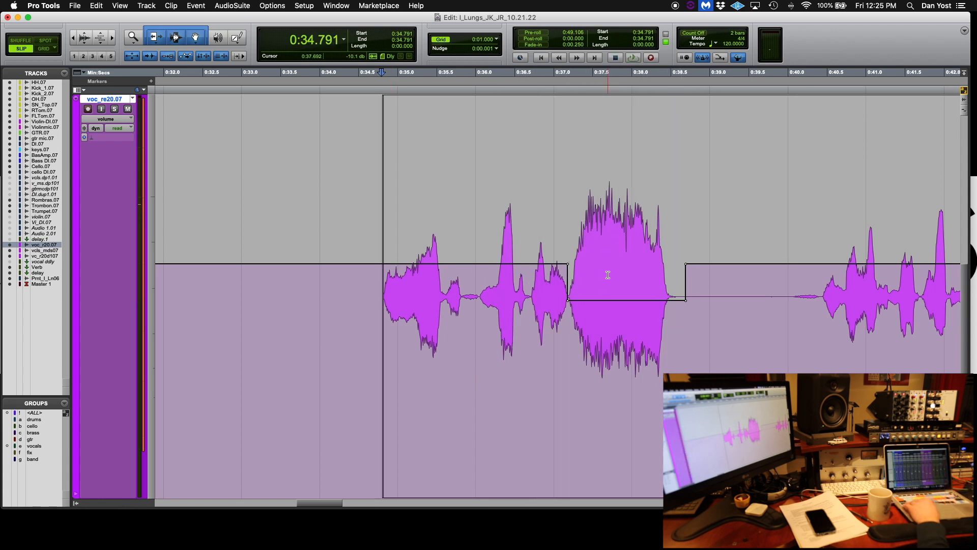
drag(724, 276, 506, 293)
key(Delete)
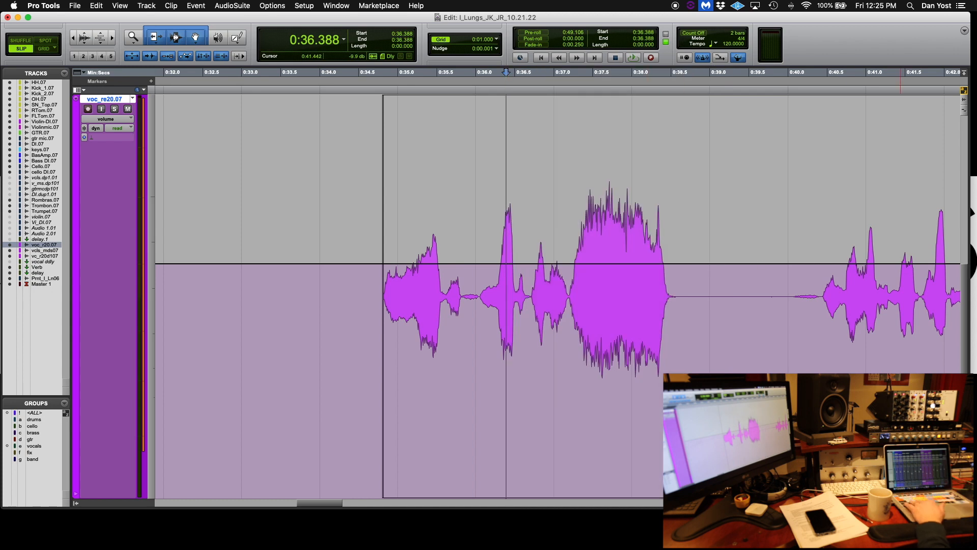
key(super+equal)
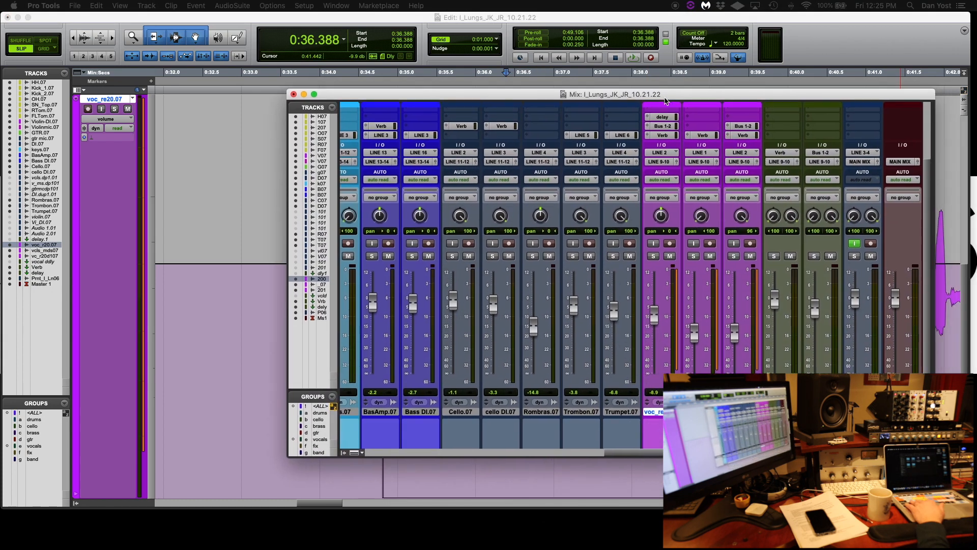
drag(538, 108, 624, 145)
key(super+equal)
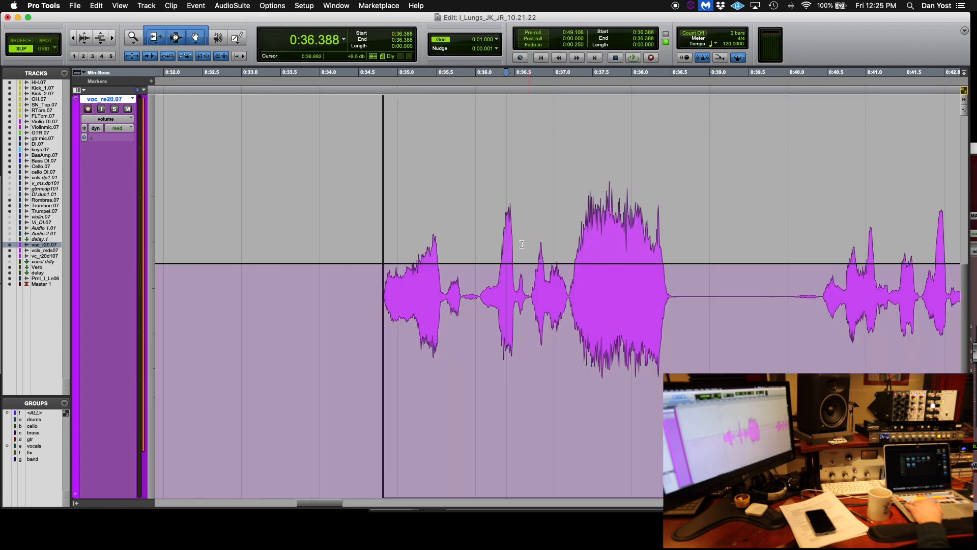
Reselect the loud word near 0:37 and lower its volume automation again with the trim
drag(566, 261, 687, 260)
click(624, 257)
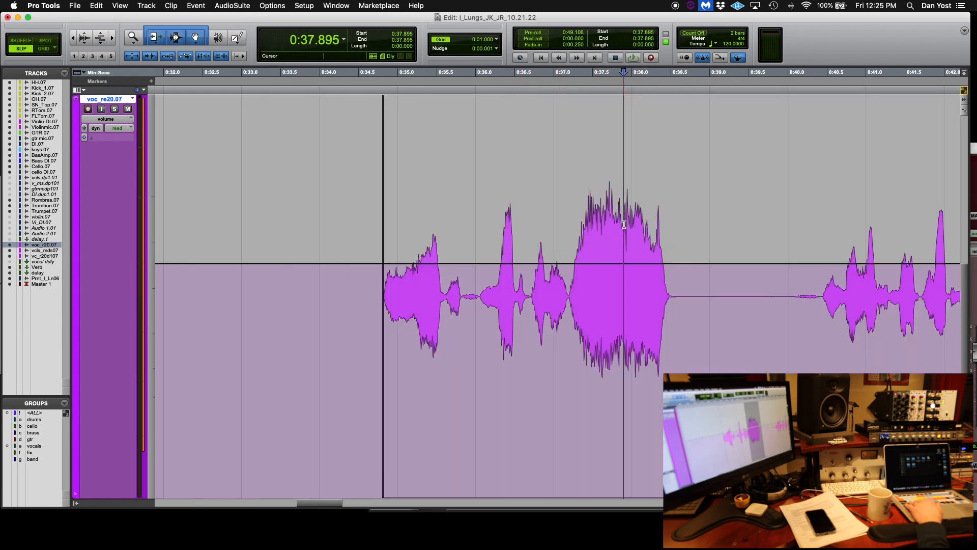
click(621, 256)
drag(570, 249, 702, 249)
drag(633, 144, 629, 176)
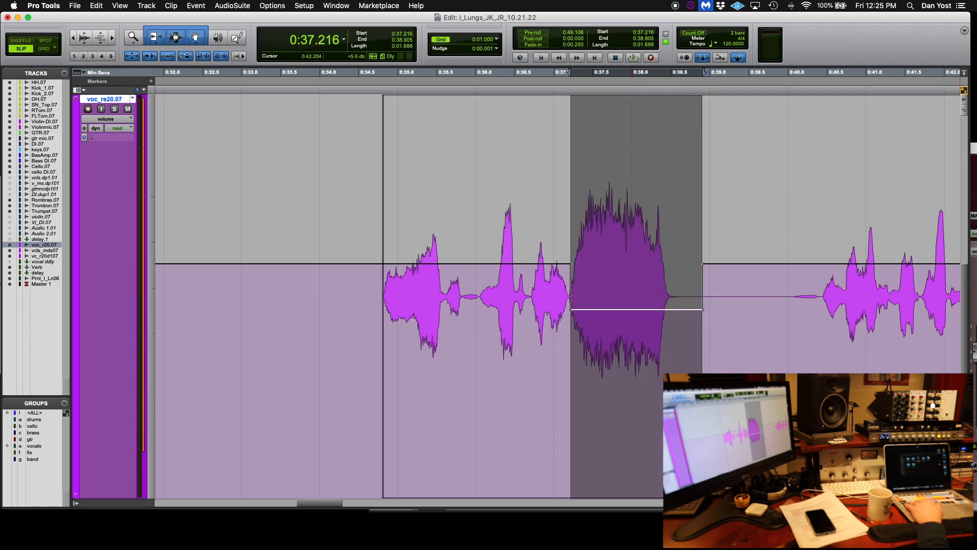
Play back the phrase with the Mix window open to watch the vocal fader follow the automation
key(super+equal)
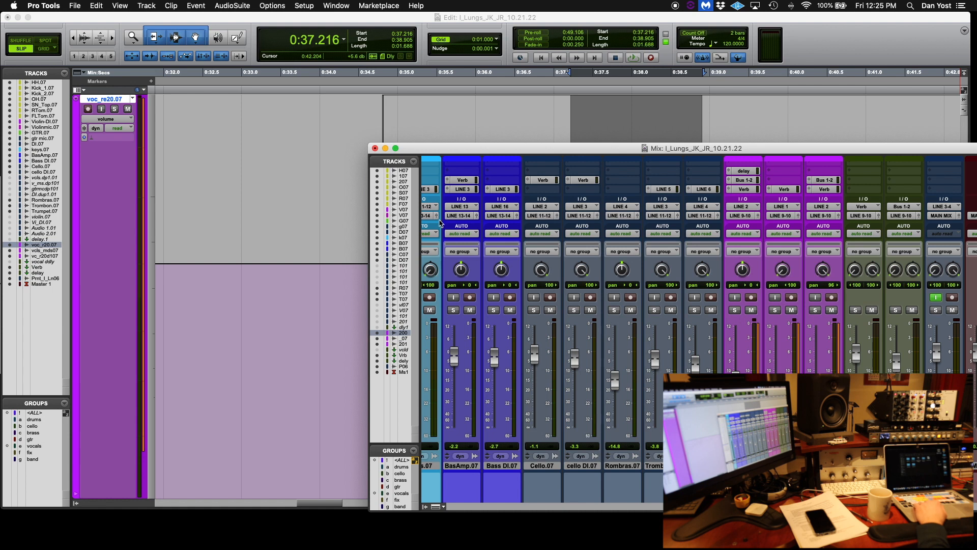
click(327, 217)
click(972, 276)
key(space)
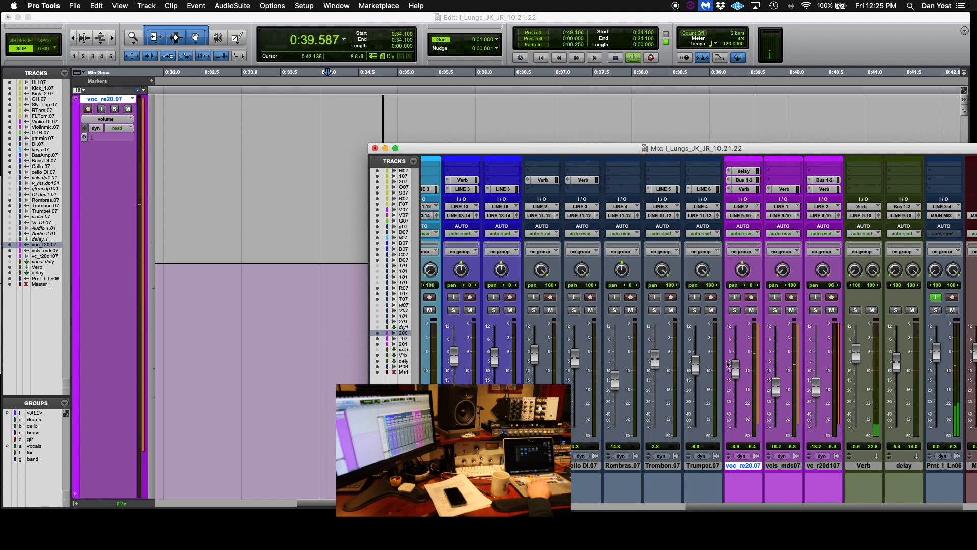
key(space)
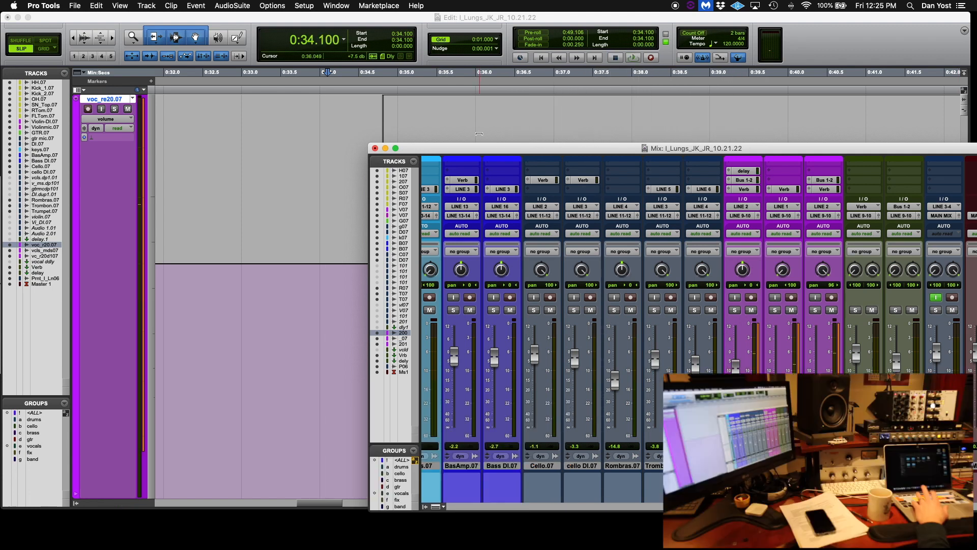
key(super+equal)
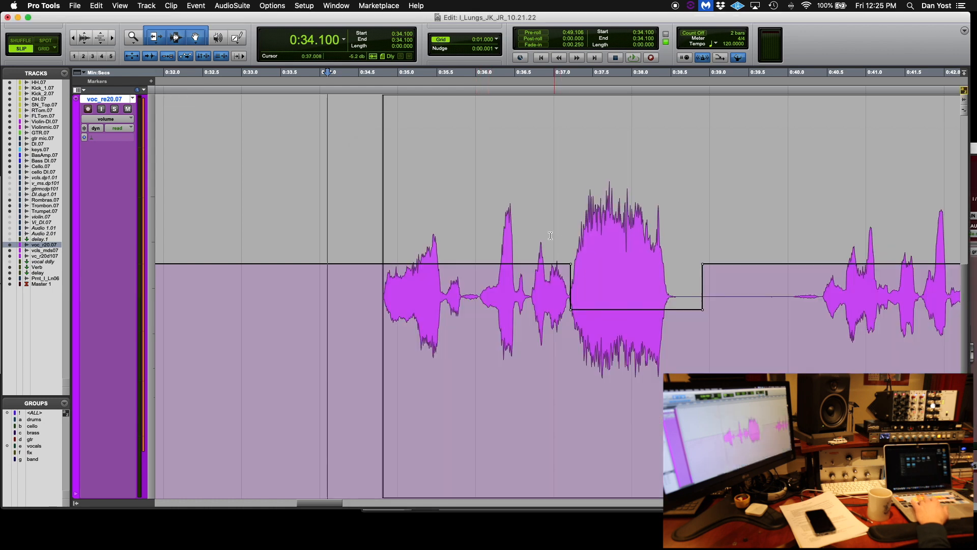
Delete the volume automation across the edited word and place the cursor at the phrase start
drag(554, 273, 726, 277)
key(BackSpace)
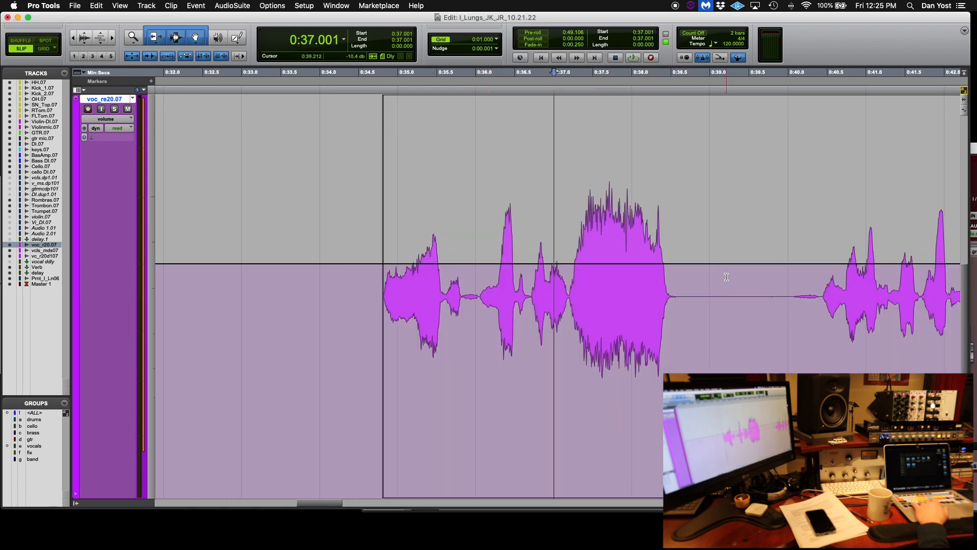
click(374, 237)
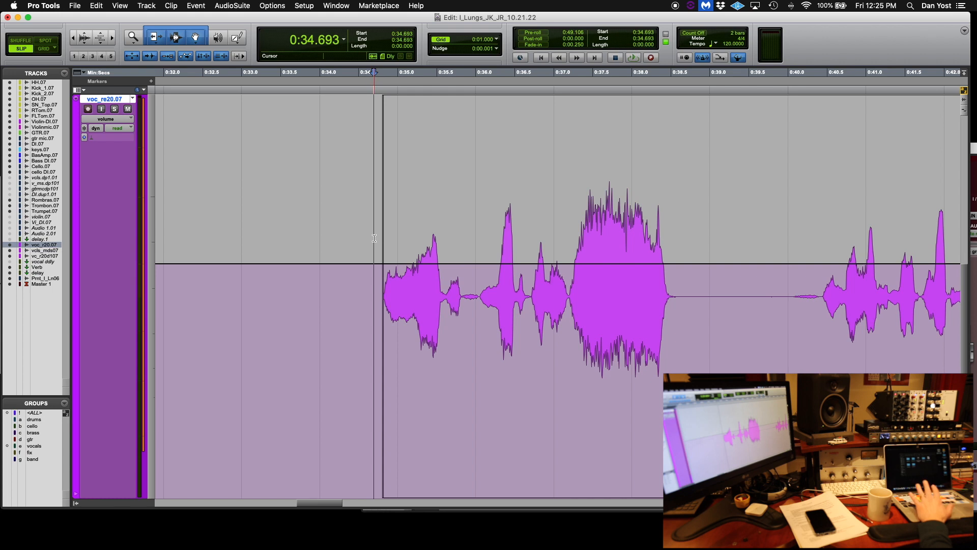
Open the Automation window, leave write enabled for volume only, and close it
click(329, 5)
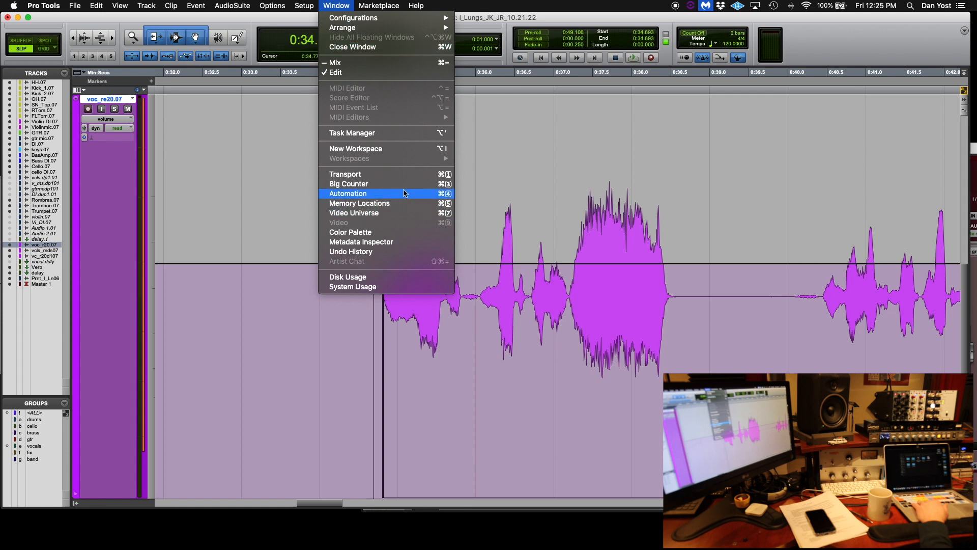
click(403, 193)
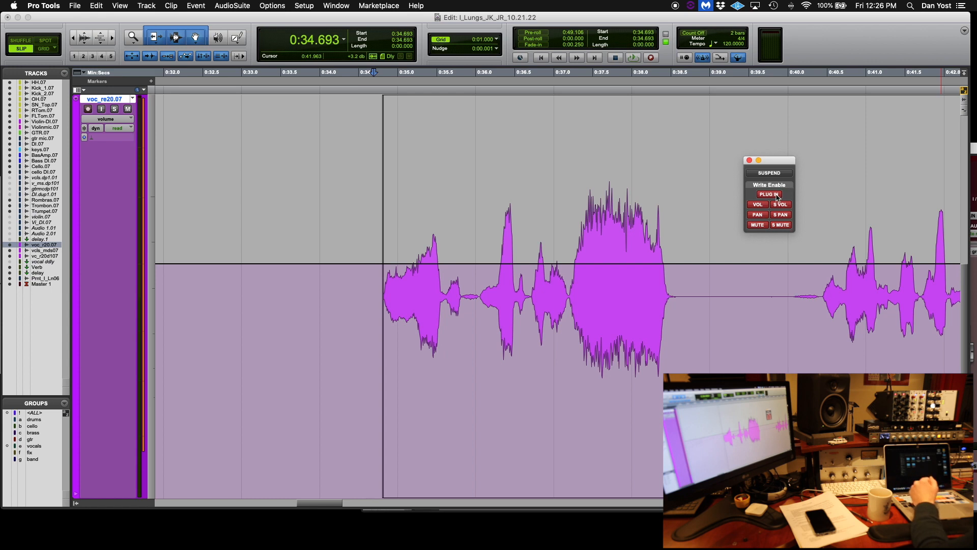
click(757, 216)
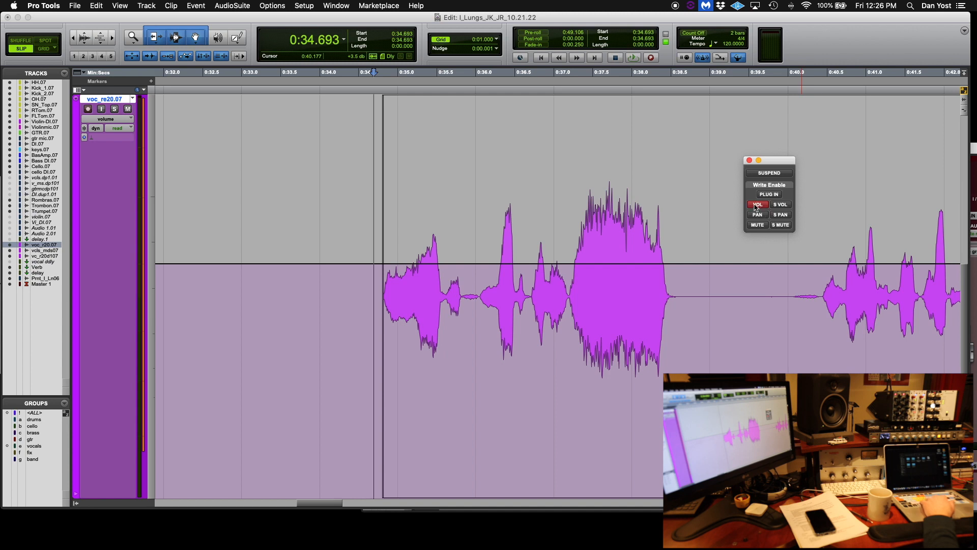
click(749, 160)
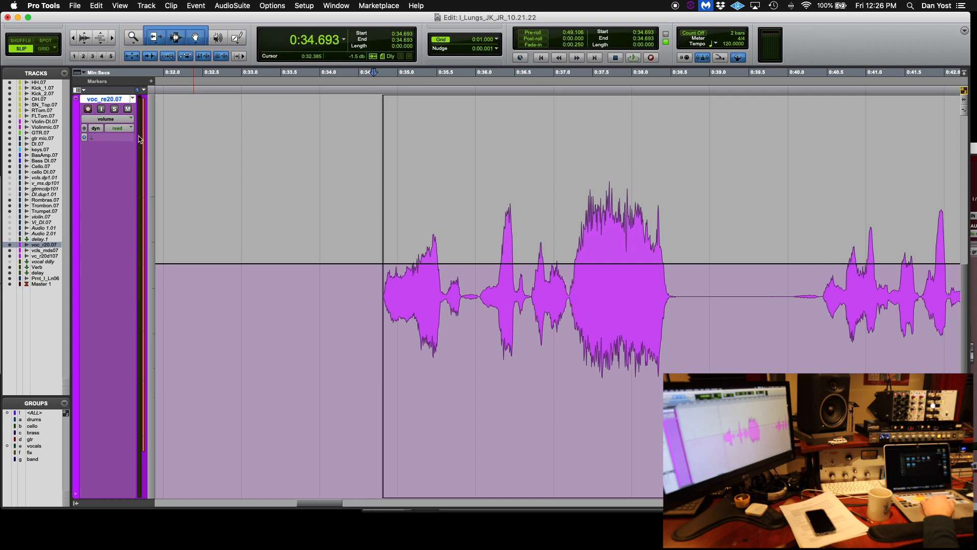
Set the vocal track's automation mode to latch in the Mix window
key(super+equal)
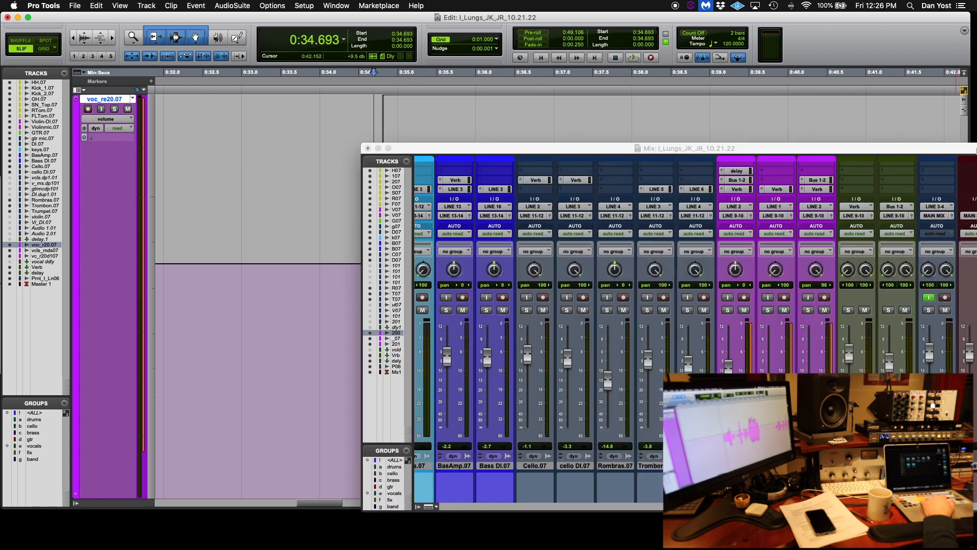
click(737, 234)
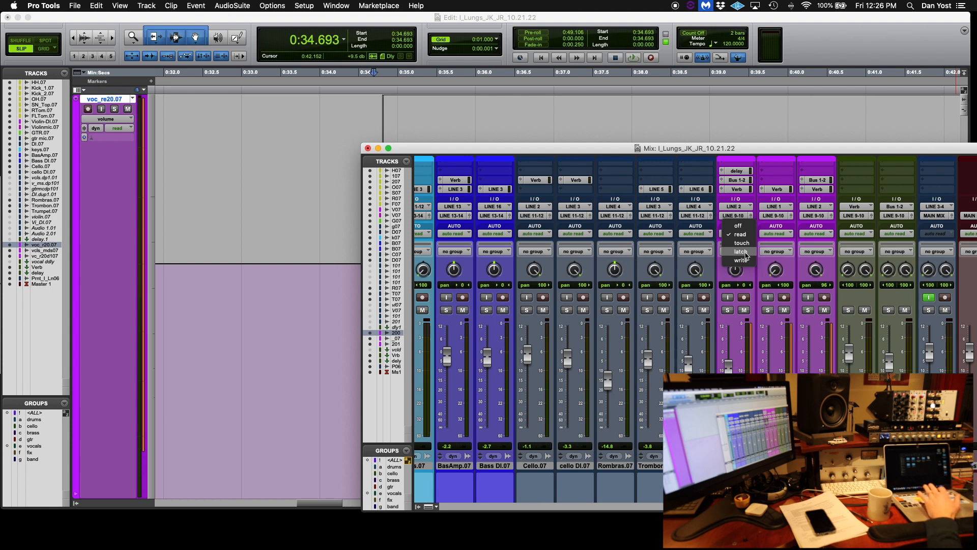
click(741, 251)
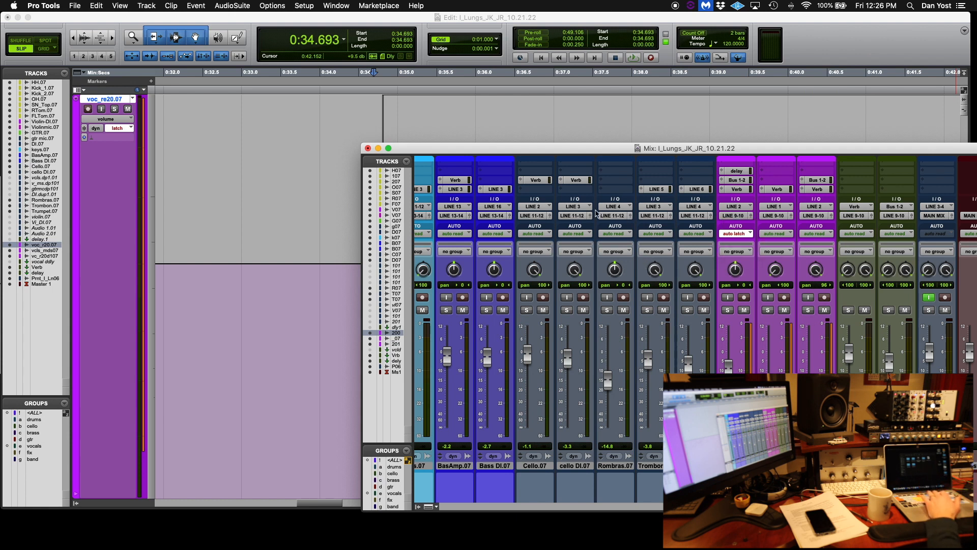
click(501, 127)
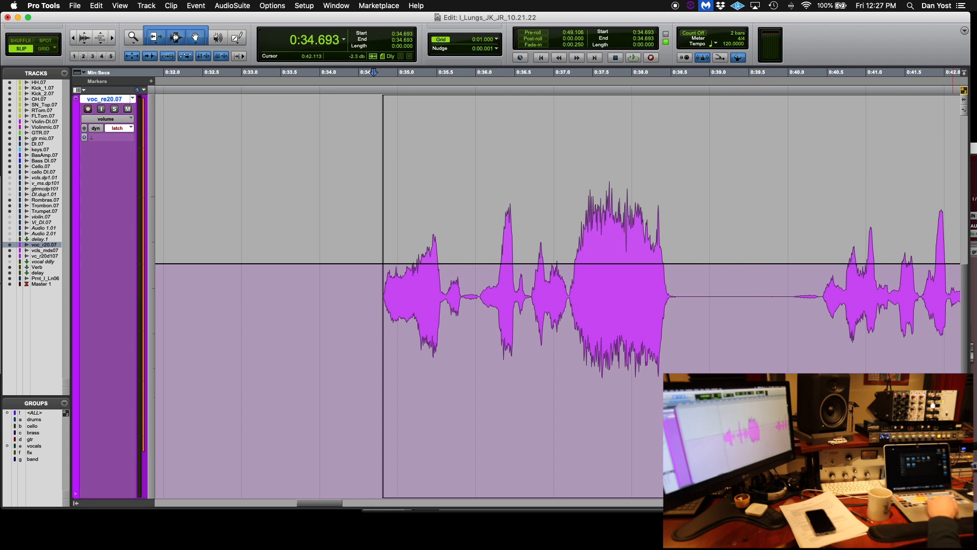
click(973, 151)
drag(898, 153, 781, 119)
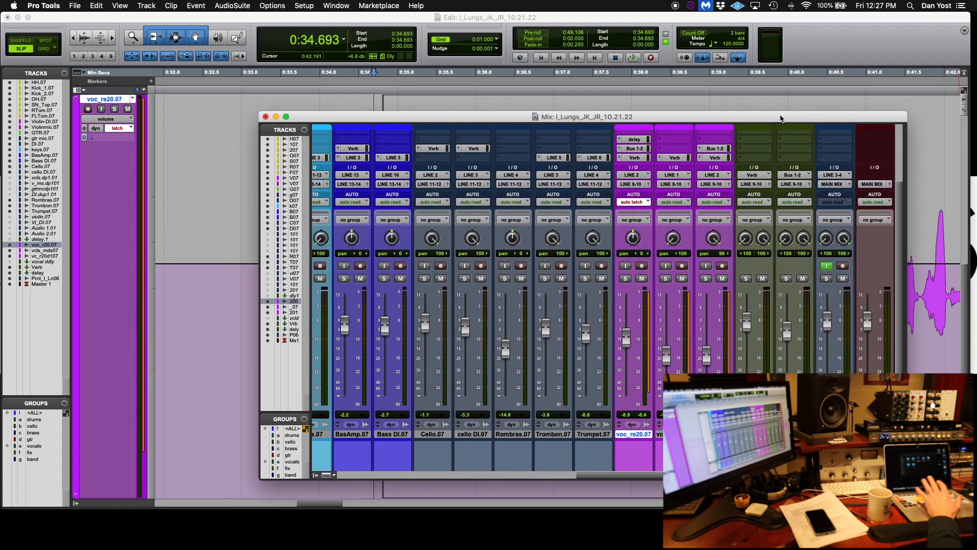
click(807, 30)
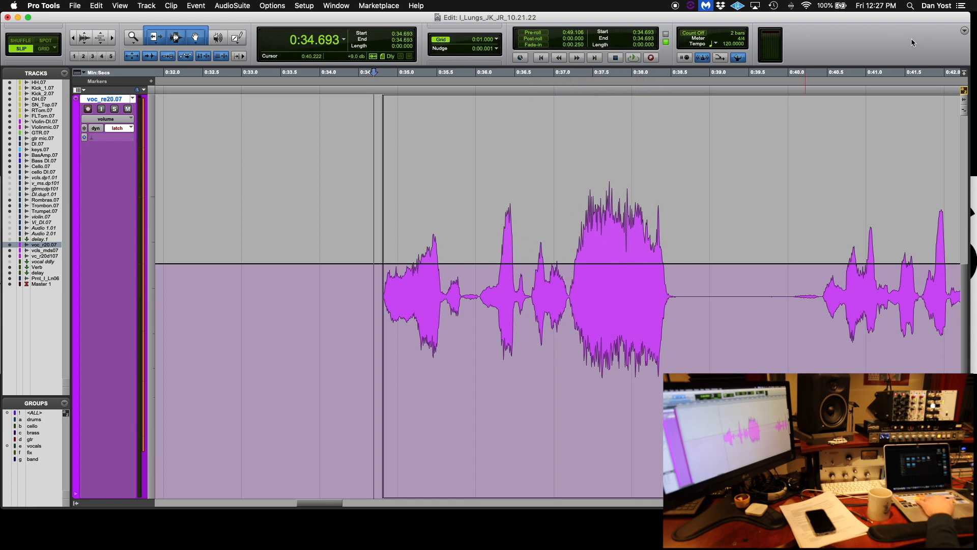
key(ctrl+Up)
click(644, 239)
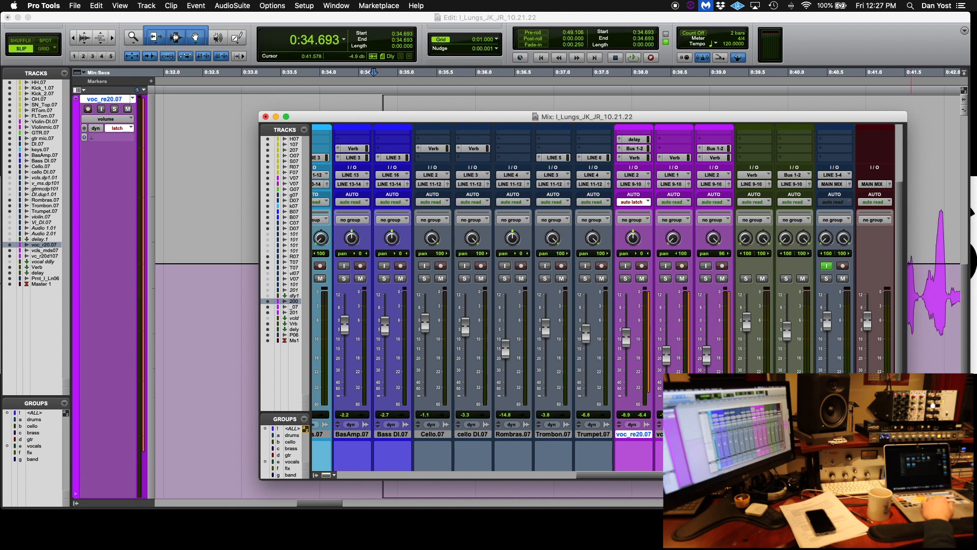
Play the phrase in latch mode and ride the vocal fader down over the loud word to write volume automation
key(space)
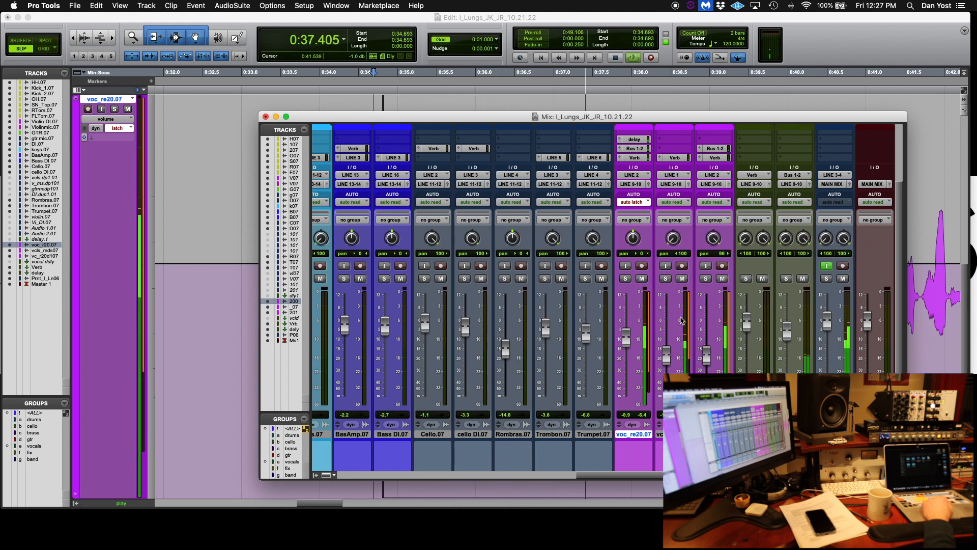
key(space)
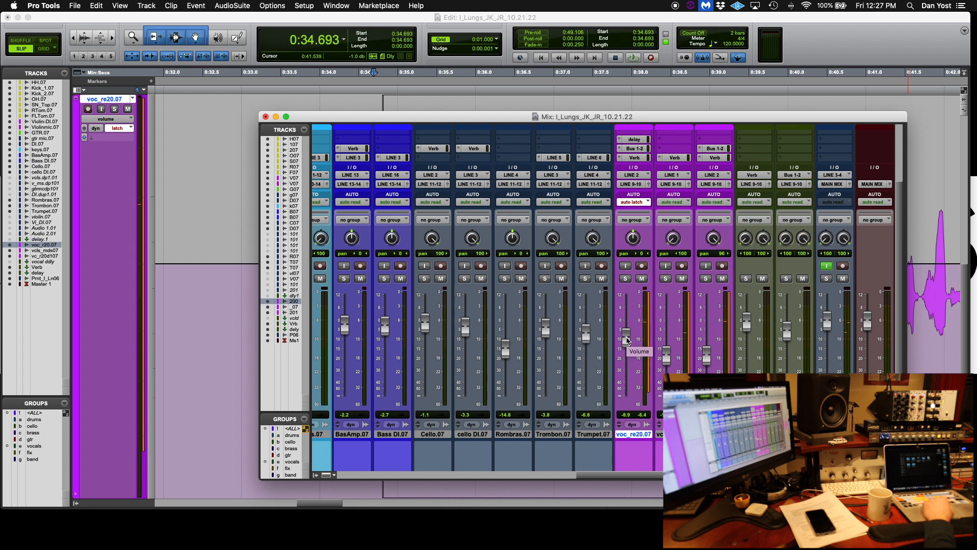
key(space)
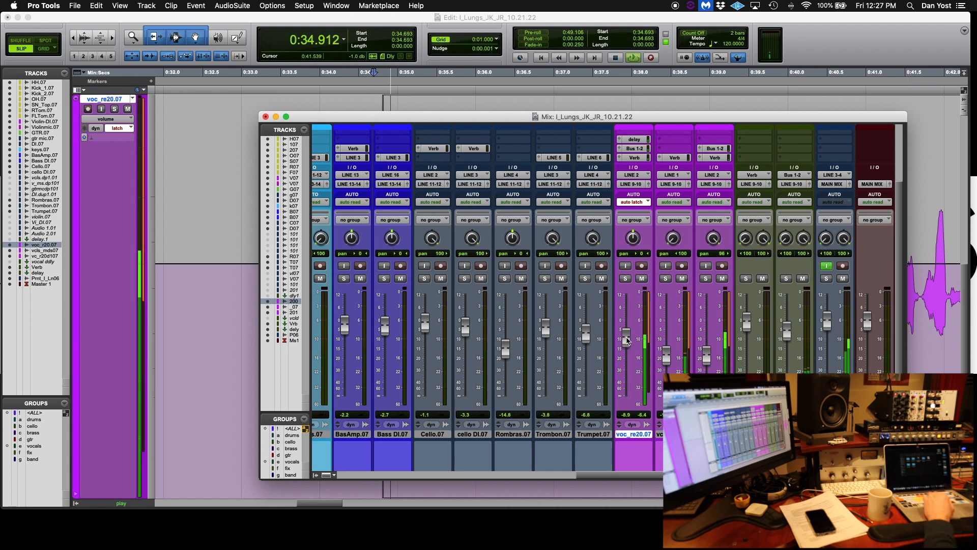
drag(627, 340, 629, 342)
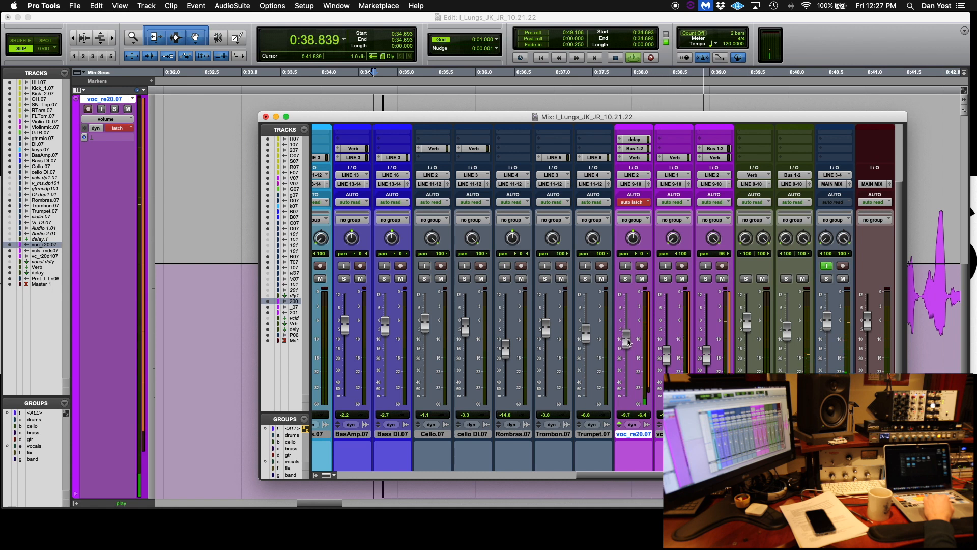
key(space)
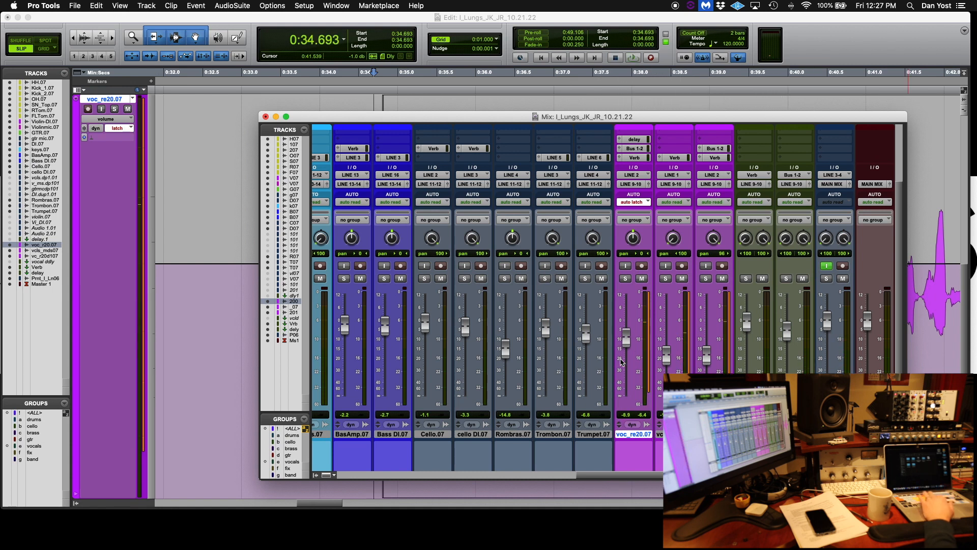
Return to the Edit window, place the cursor before the phrase, and audition the fader-written automation
key(super+equal)
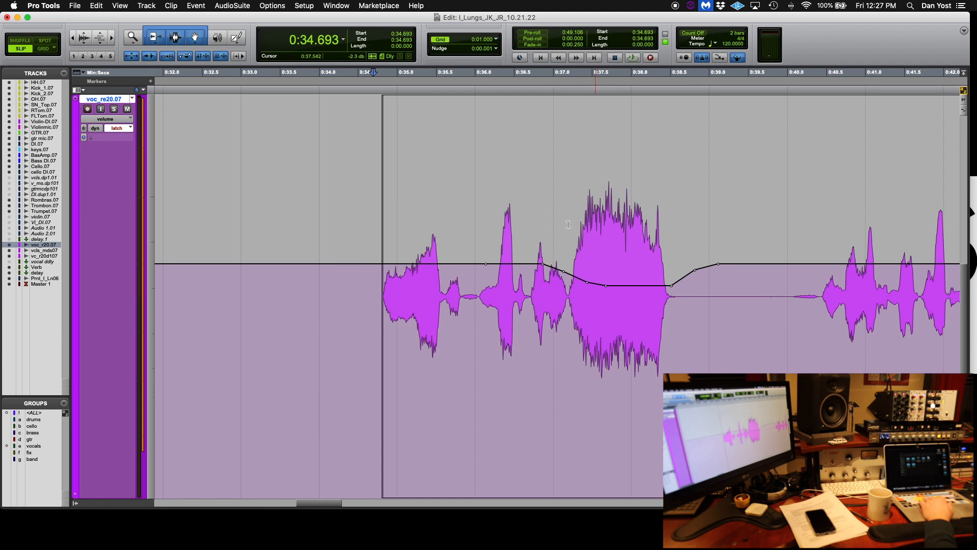
click(372, 251)
key(space)
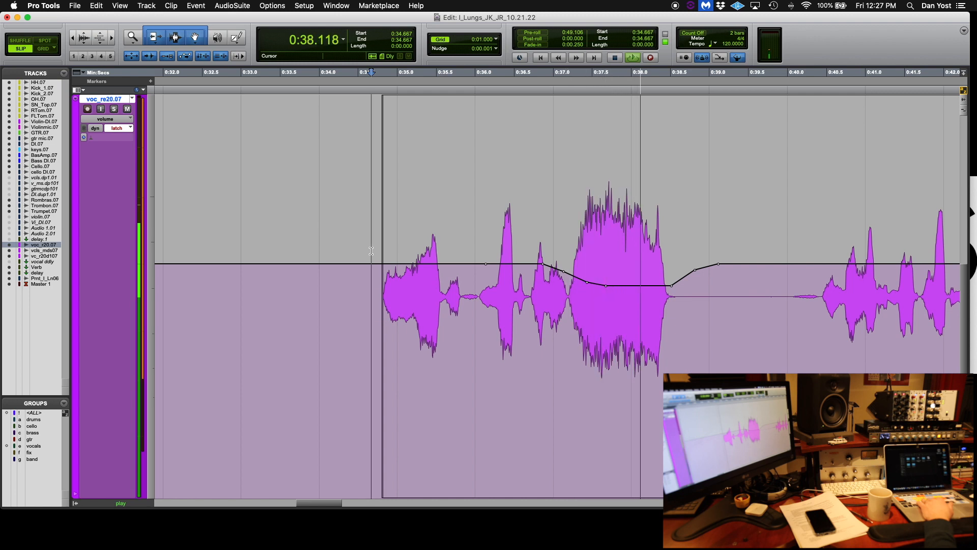
key(space)
Delete the written volume automation across the word, audition the phrase, and undo the deletion
drag(477, 257, 769, 260)
key(BackSpace)
key(space)
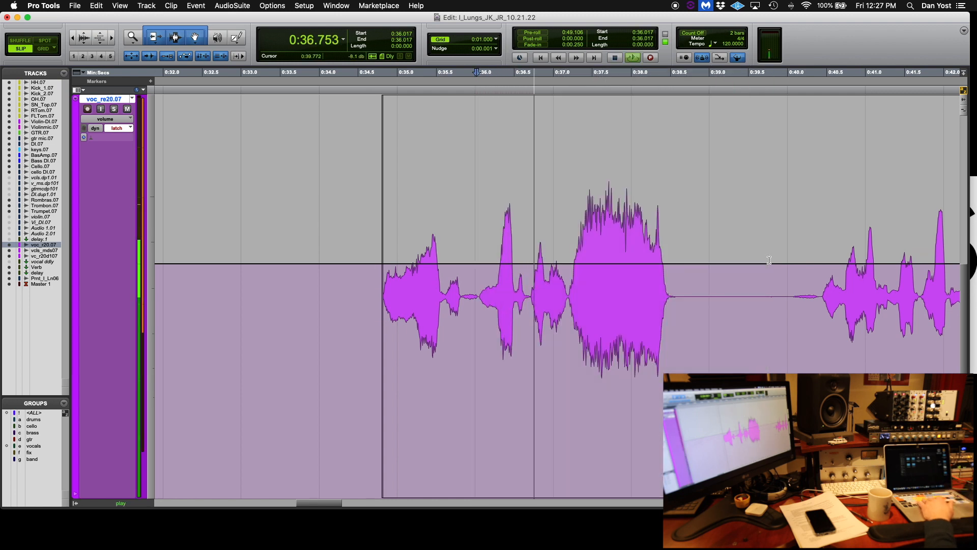
scroll(770, 260, left, 2)
key(space)
key(super+z)
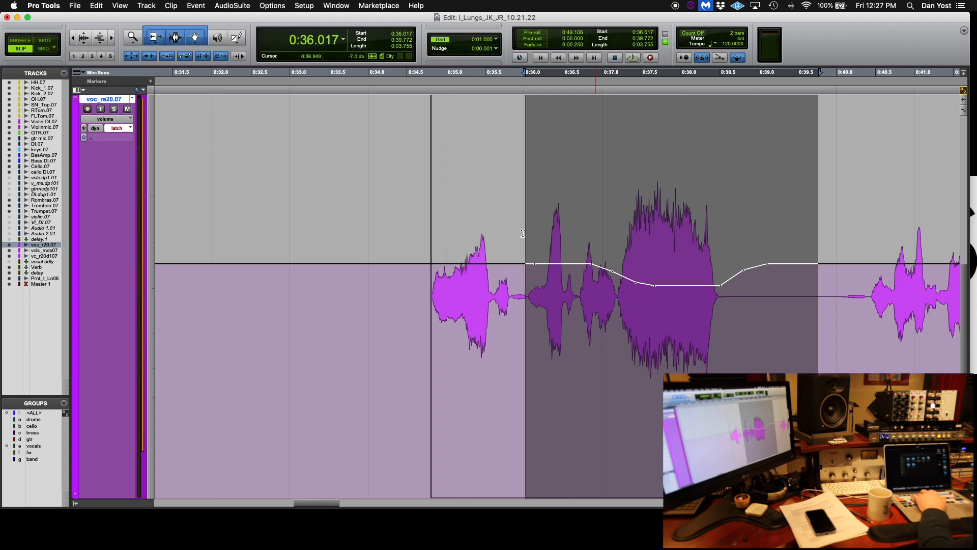
Play from the phrase start and ride the vocal fader in latch mode to write volume automation across the following phrases
key(ctrl+e)
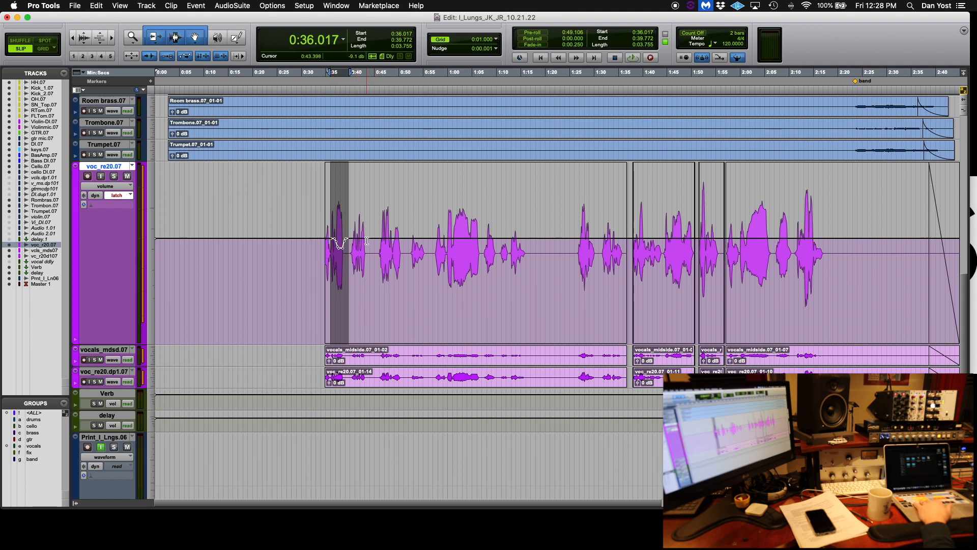
key(t)
key(t)
key(t)
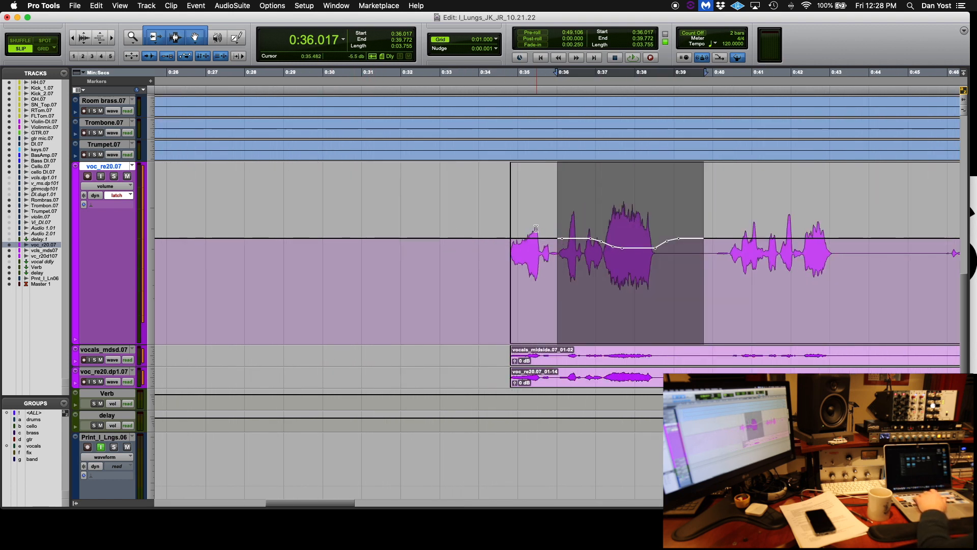
scroll(521, 219, right, 5)
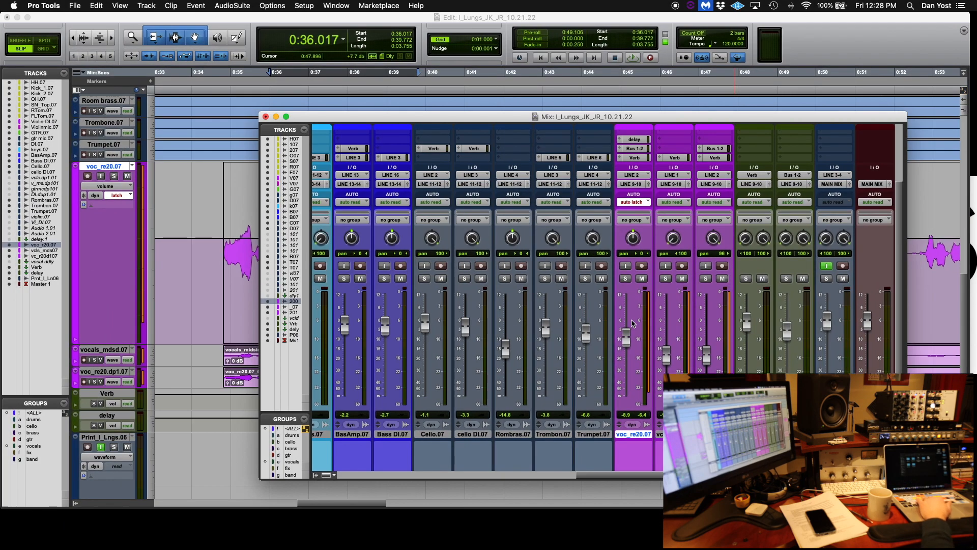
click(219, 229)
key(space)
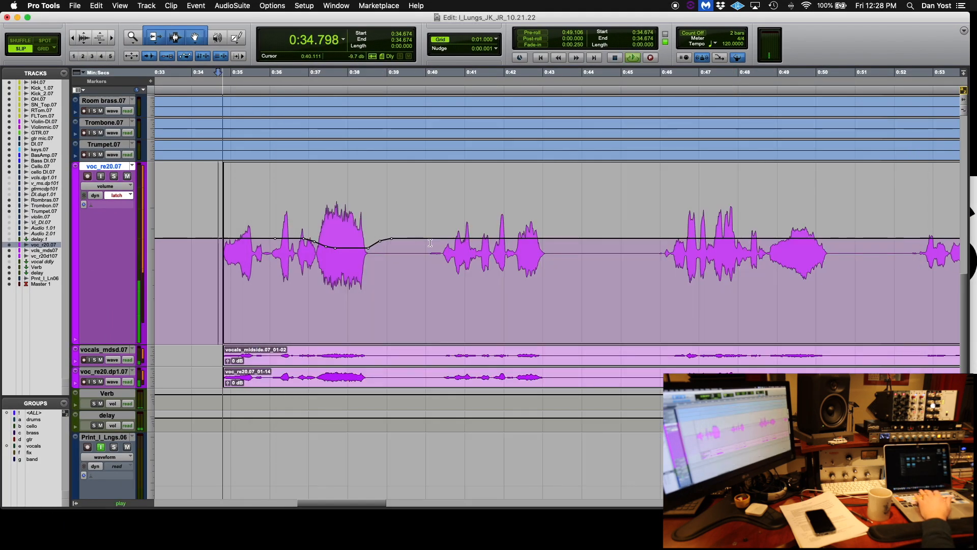
key(super+equal)
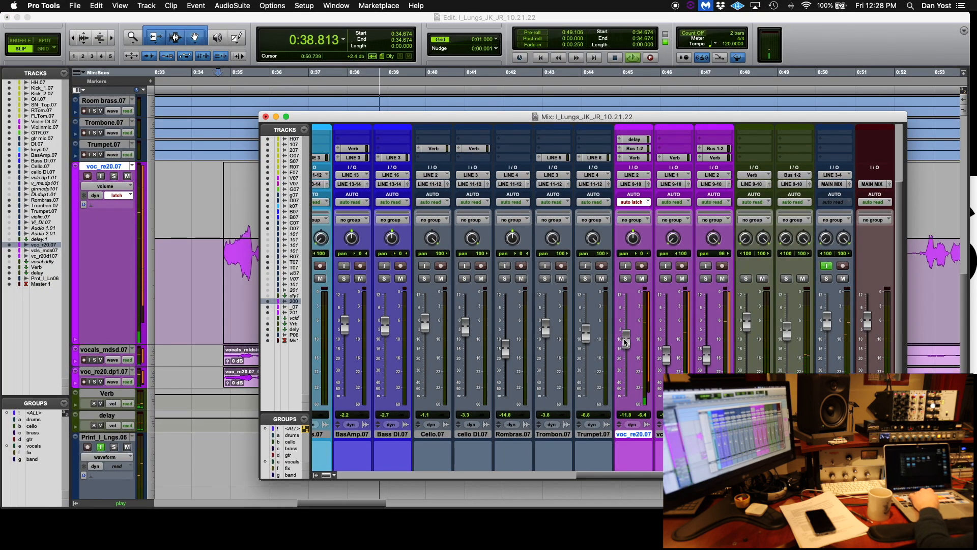
click(626, 340)
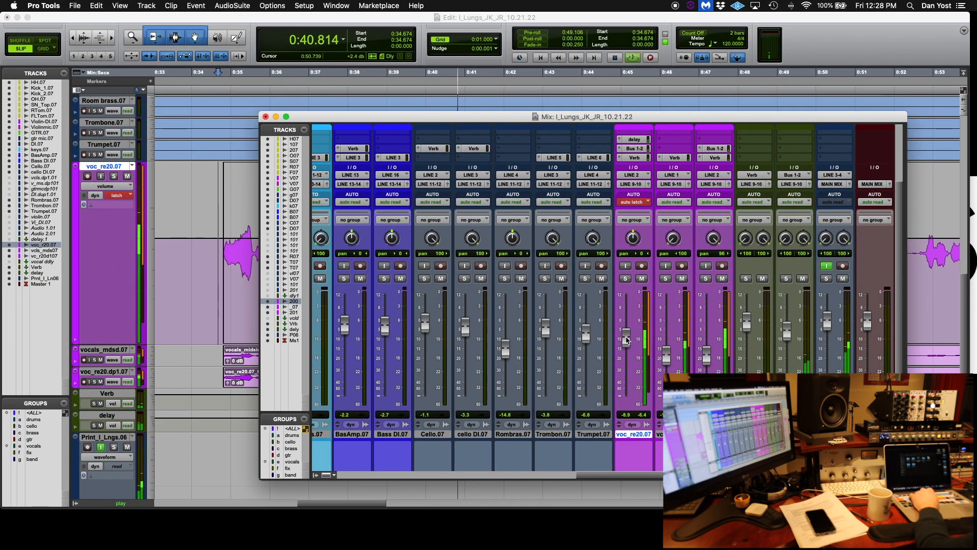
drag(626, 337, 627, 337)
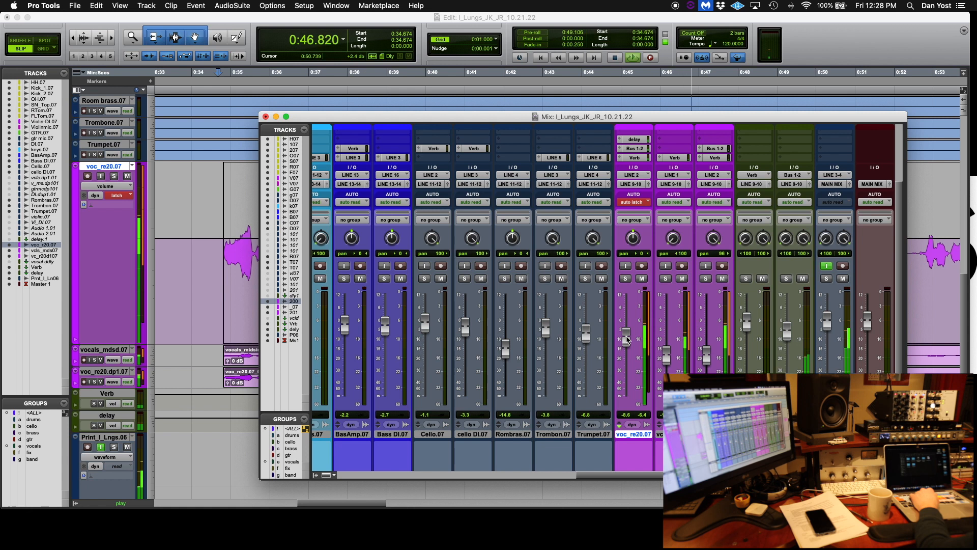
drag(627, 339, 627, 338)
key(b)
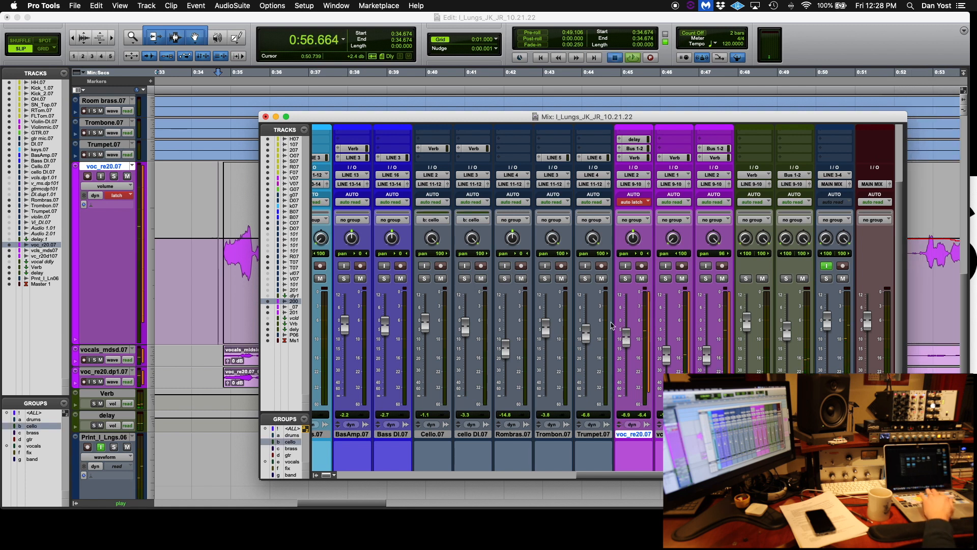
key(space)
Return to the Edit window and scroll through the vocal track to inspect the newly written volume automation
key(super+equal)
scroll(370, 184, right, 5)
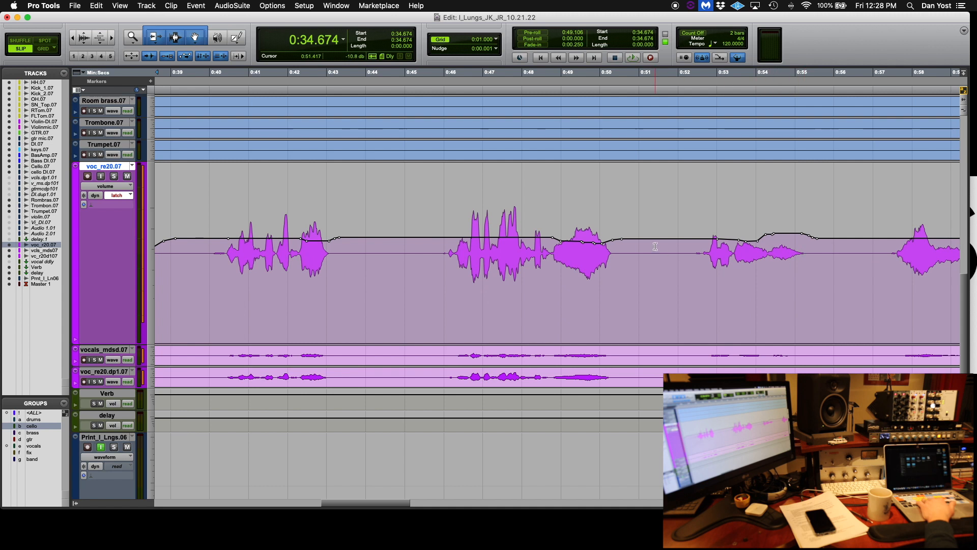
scroll(594, 239, left, 3)
scroll(594, 239, left, 2)
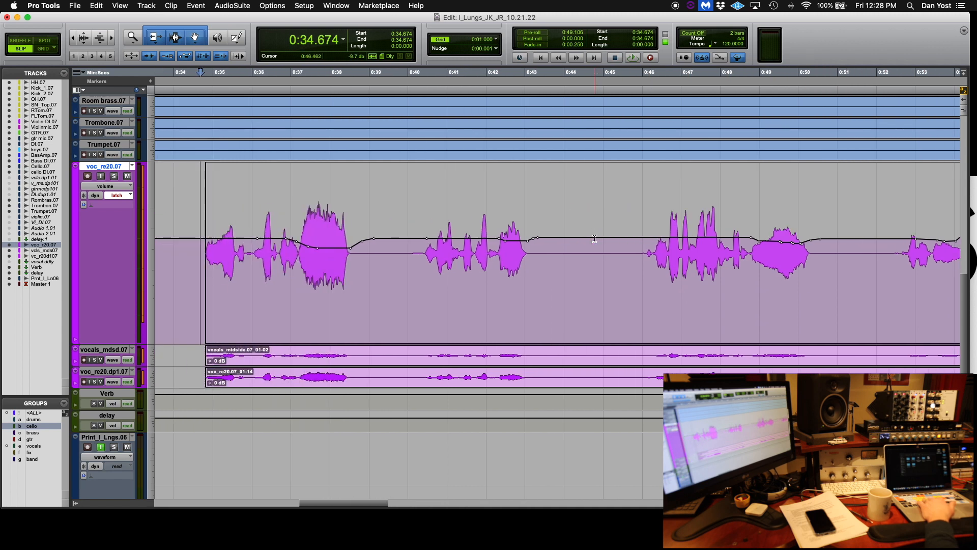
scroll(594, 238, right, 3)
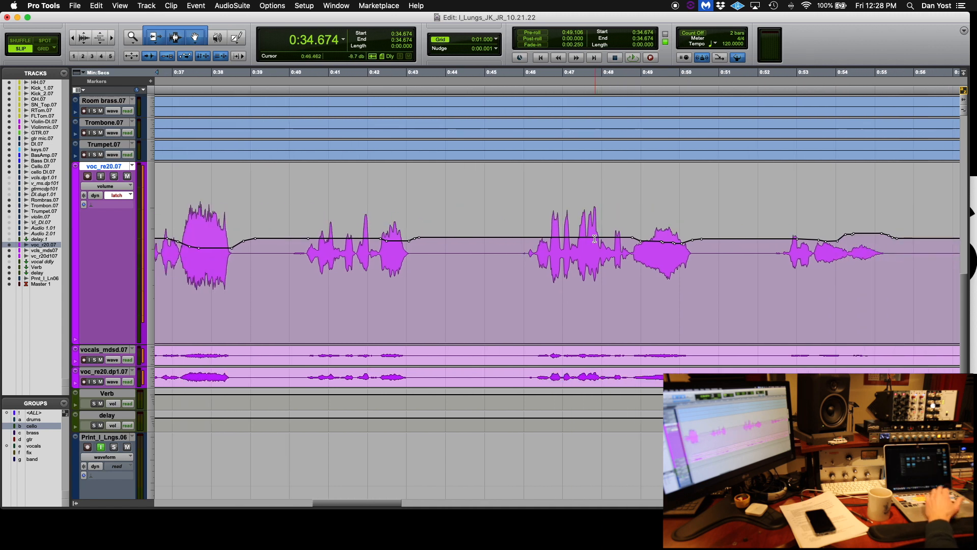
scroll(595, 239, right, 3)
scroll(594, 238, right, 2)
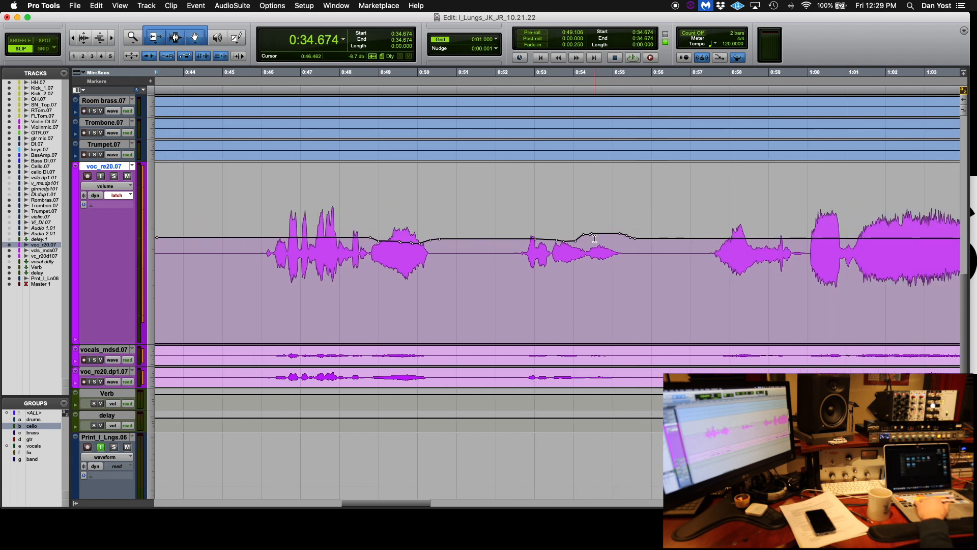
key(r)
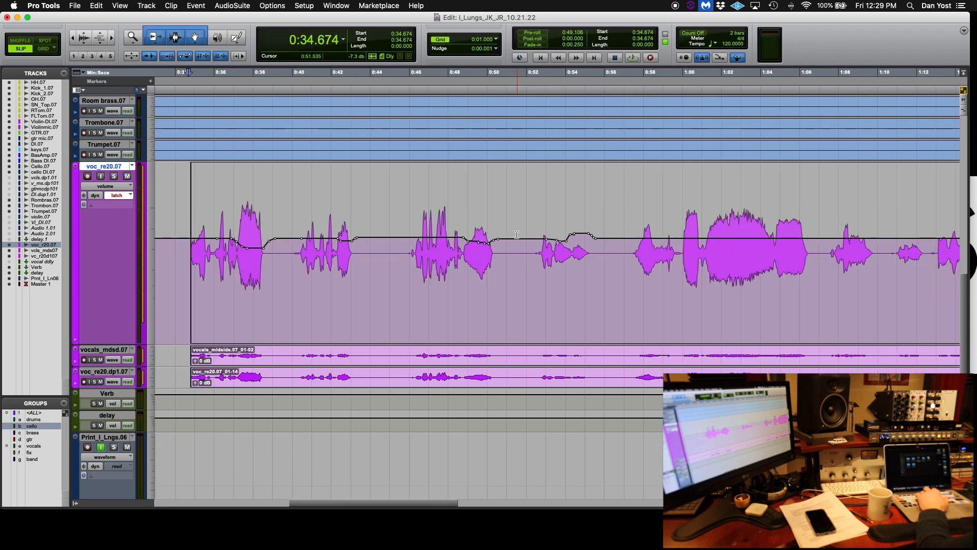